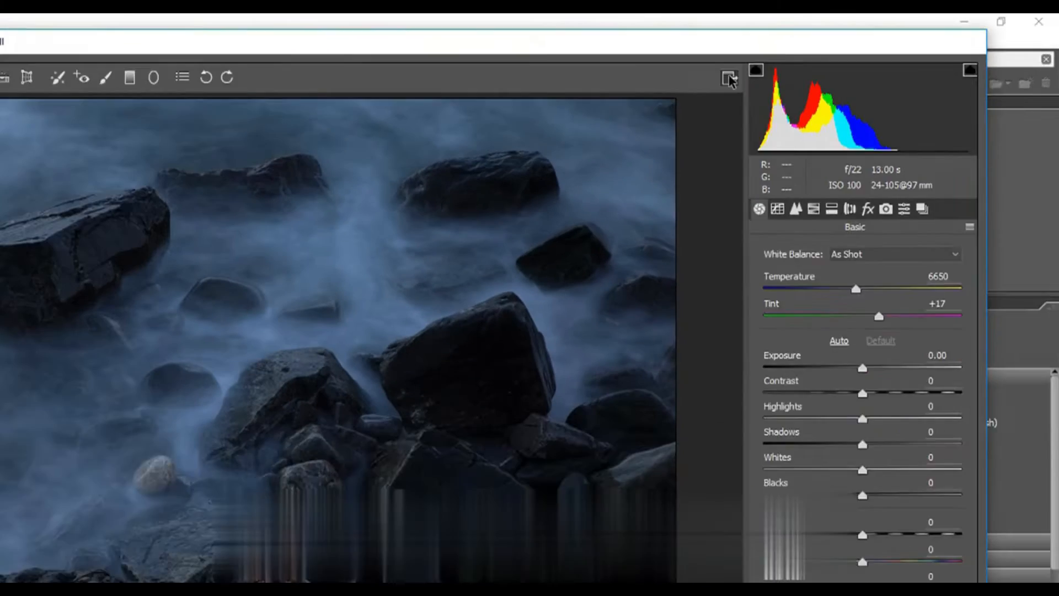
- Expand the raw editing dialog to full screen
left_click(729, 79)
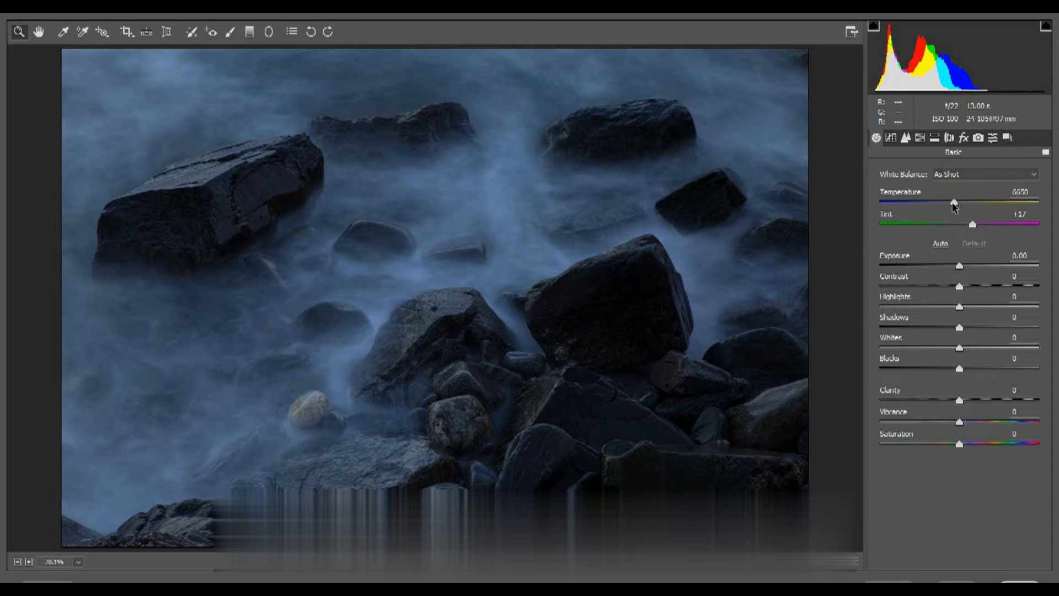
- Try a much cooler white balance temperature and a warmer one of 10000, and return the temperature to 6650
left_click_drag(953, 202, 913, 203)
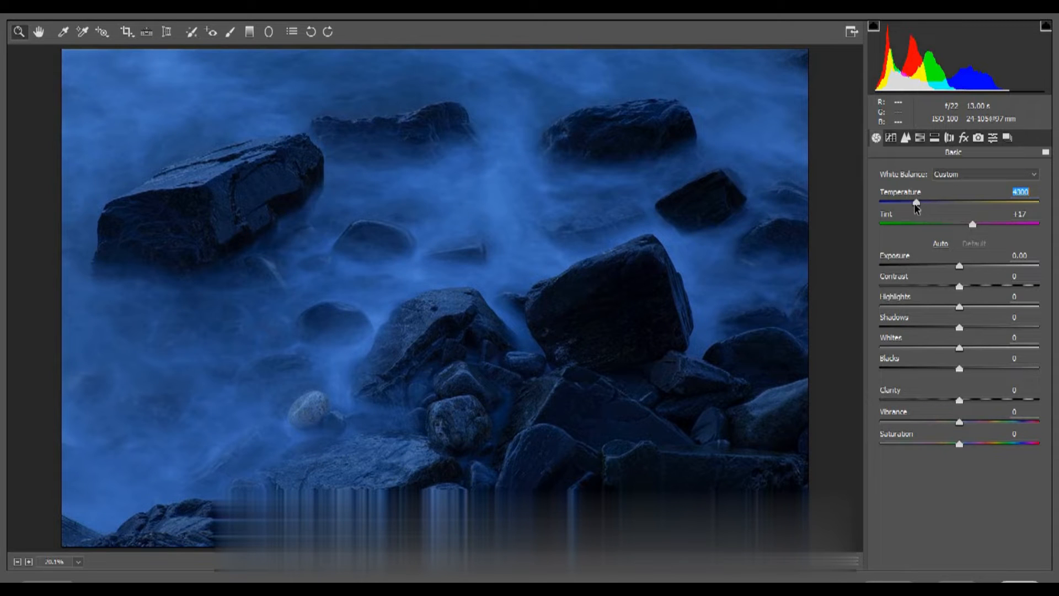
left_click_drag(937, 203, 1014, 206)
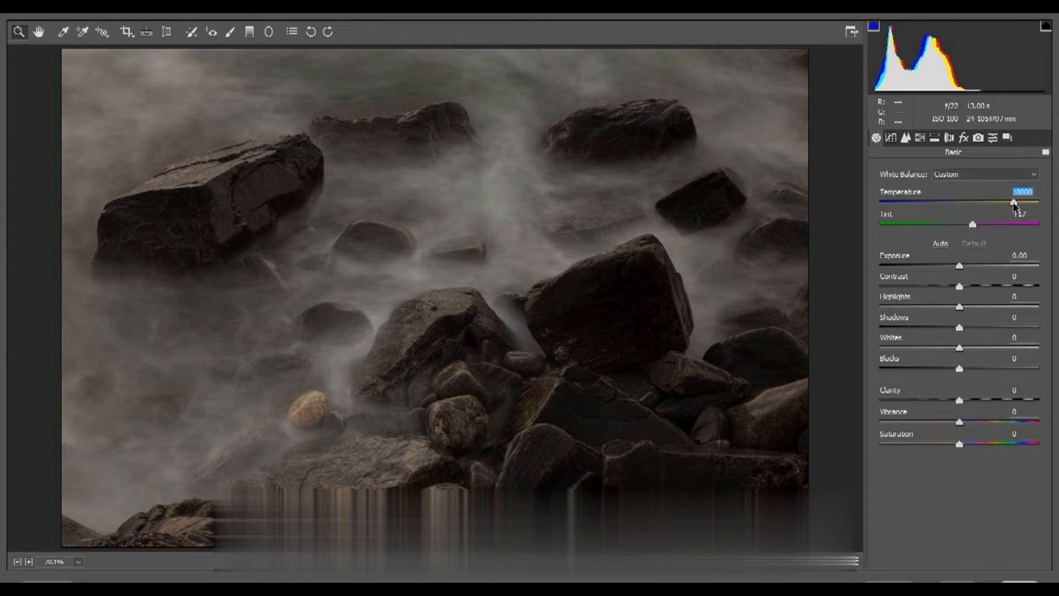
left_click_drag(1013, 202, 955, 204)
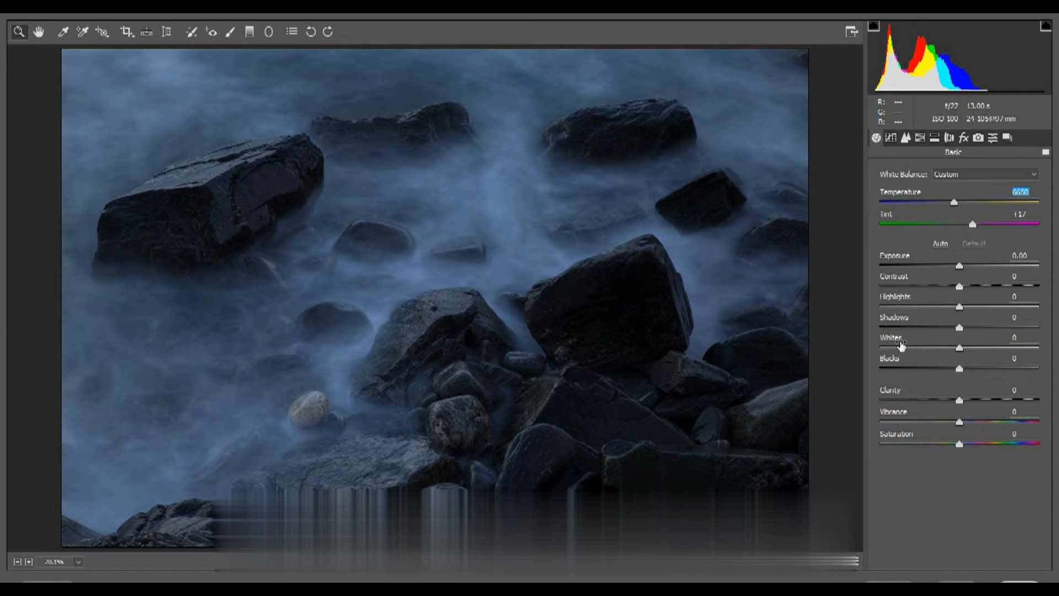
- Try the automatic tone adjustments and restore the default tone values
left_click(940, 244)
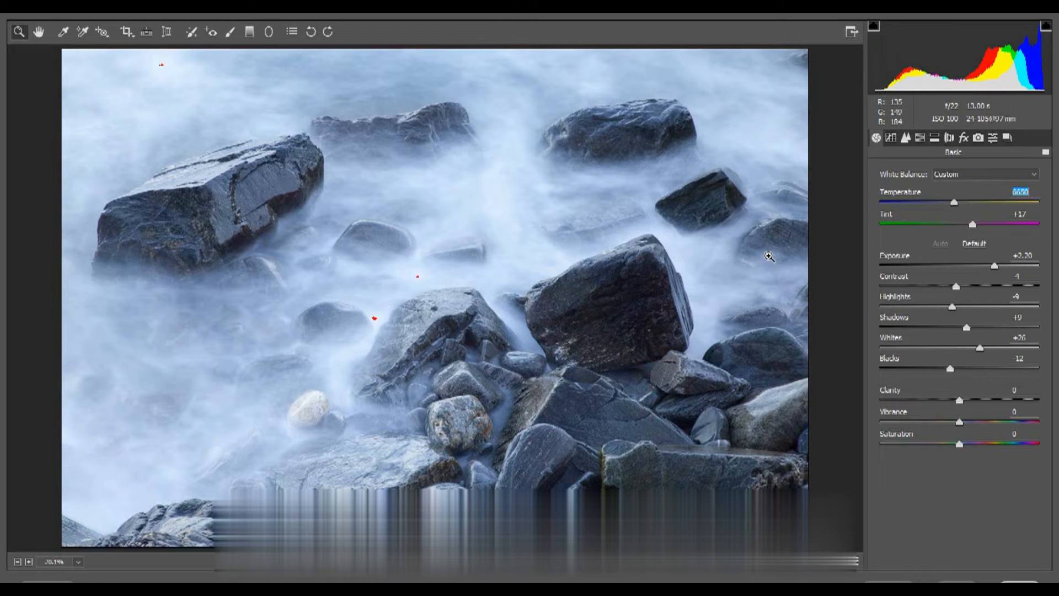
left_click(975, 245)
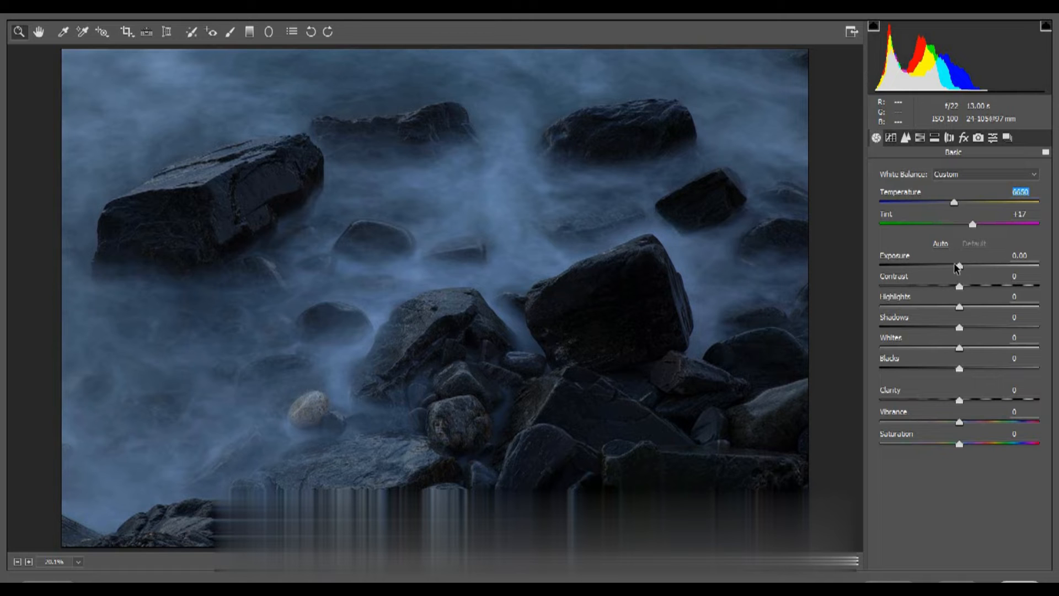
- Set the exposure to +1.00 and lower the contrast to -59
left_click(959, 266)
mouse_move(960, 267)
left_mouse_down()
mouse_move(924, 266)
mouse_move(998, 267)
mouse_move(978, 274)
left_mouse_up()
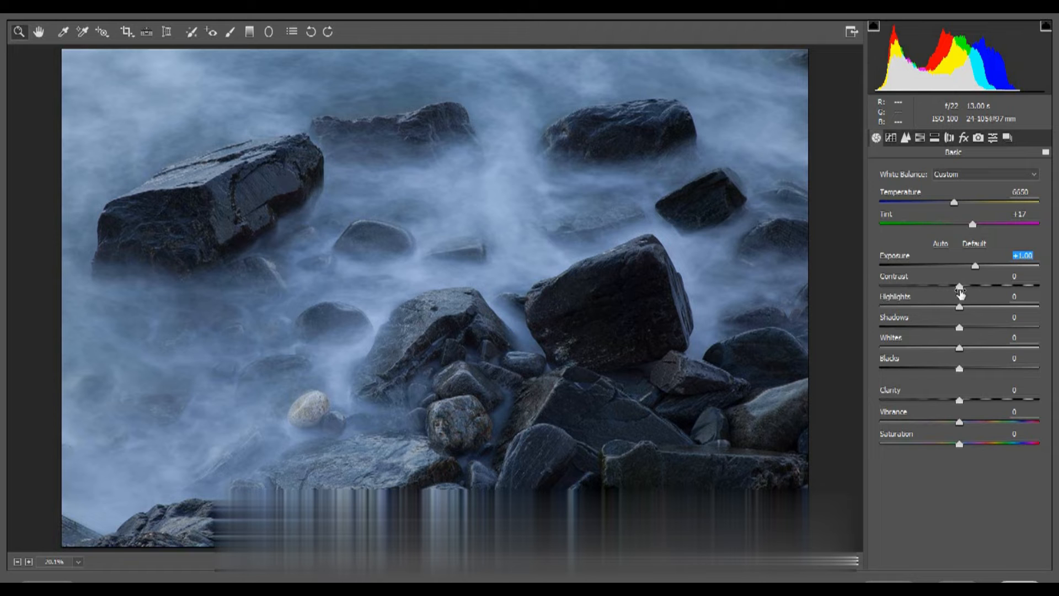
key("Tab")
mouse_move(961, 286)
left_mouse_down()
mouse_move(890, 291)
mouse_move(1002, 285)
mouse_move(977, 289)
left_mouse_up()
double_click(977, 286)
left_click_drag(959, 285, 912, 290)
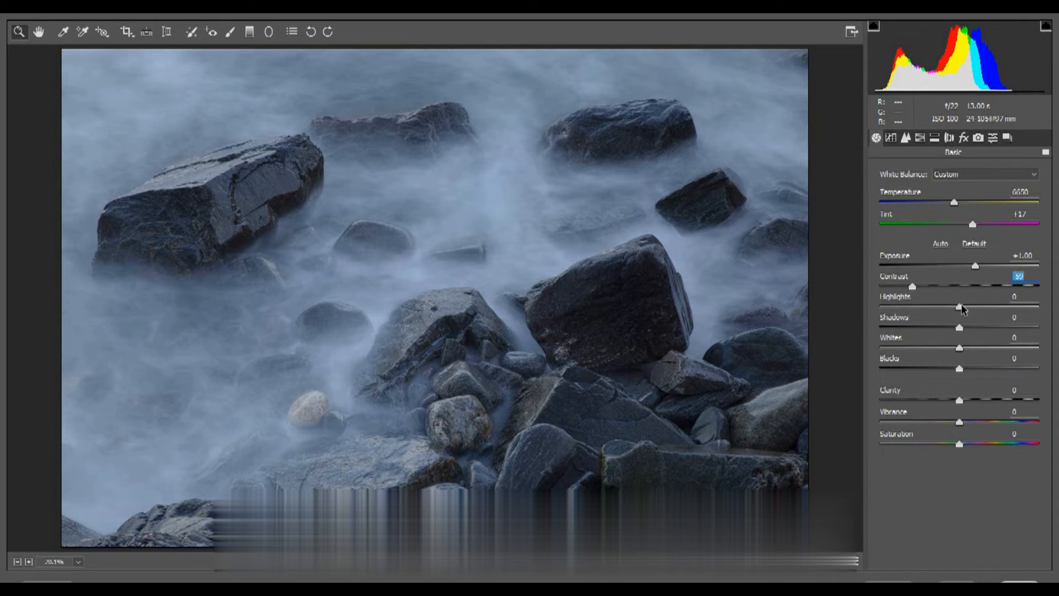
- Try the highlights at -100 and bring them back up to +2
left_click(961, 305)
left_click_drag(960, 305, 873, 313)
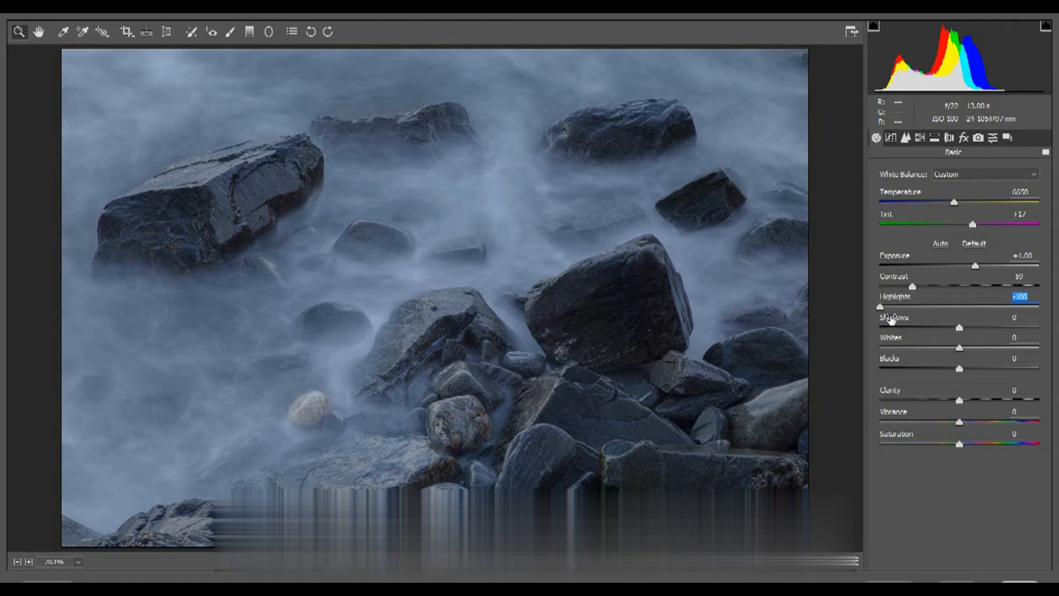
left_click_drag(881, 308, 963, 312)
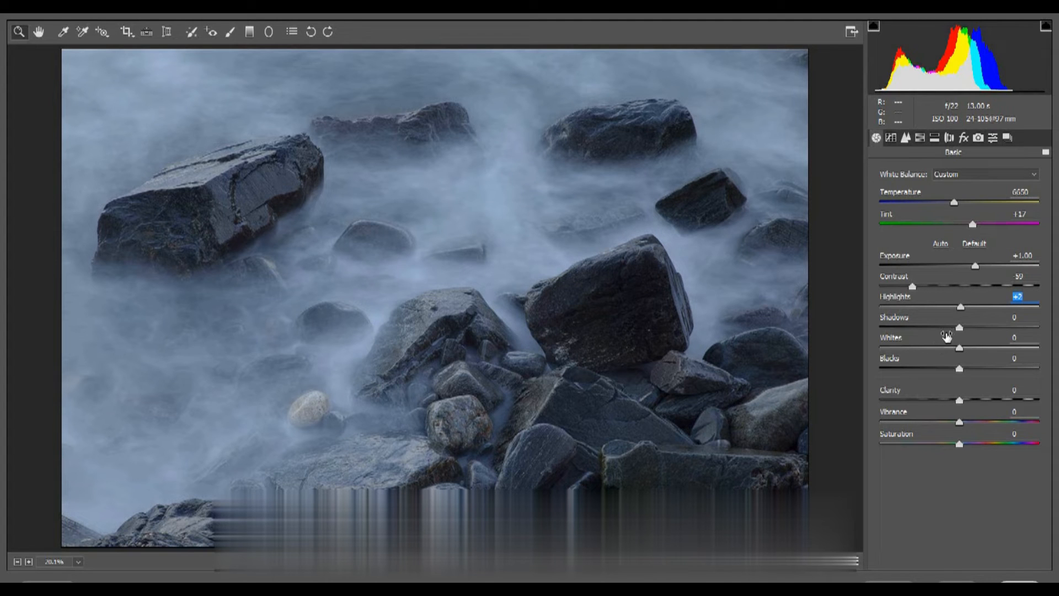
- Try raising the shadows to +20 and reset them to 0
left_click(960, 326)
mouse_move(960, 325)
left_mouse_down()
mouse_move(883, 328)
mouse_move(1025, 327)
mouse_move(975, 331)
left_mouse_up()
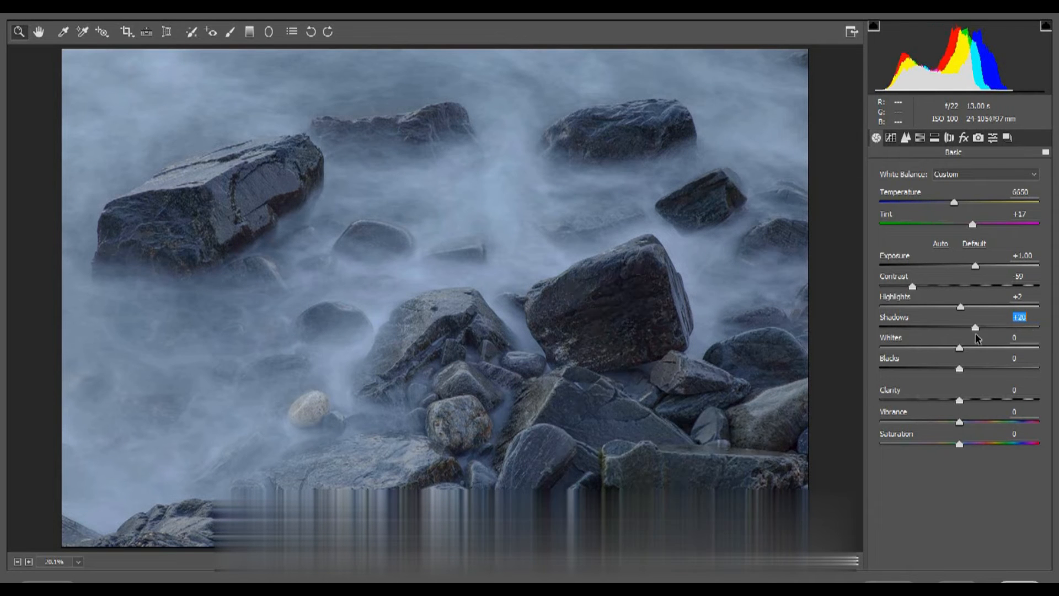
double_click(975, 328)
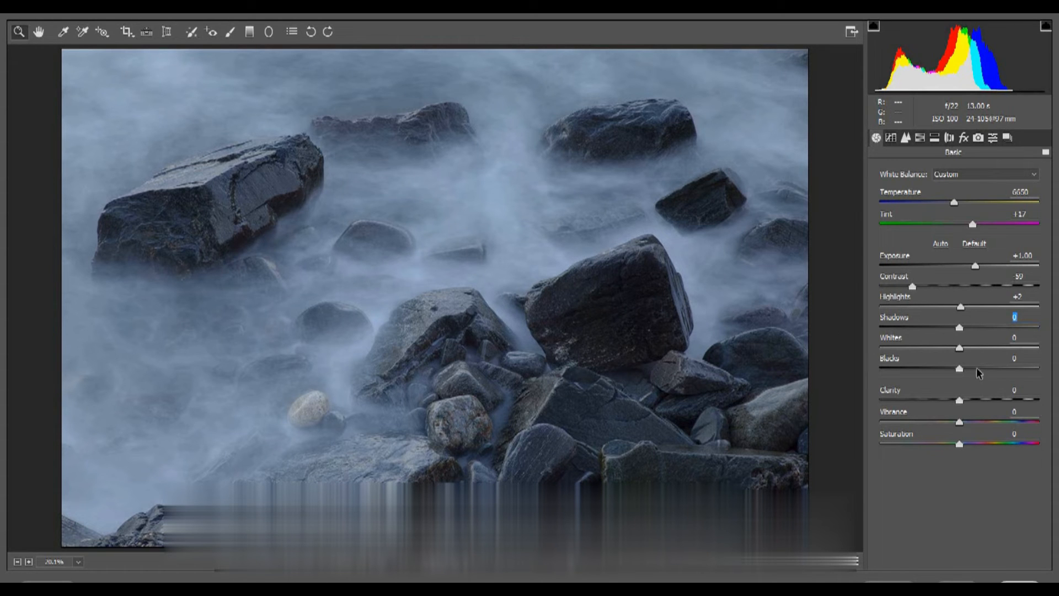
- Try the whites at -100 and at +45, and reset them to 0
left_click(960, 348)
left_click_drag(960, 349, 872, 355)
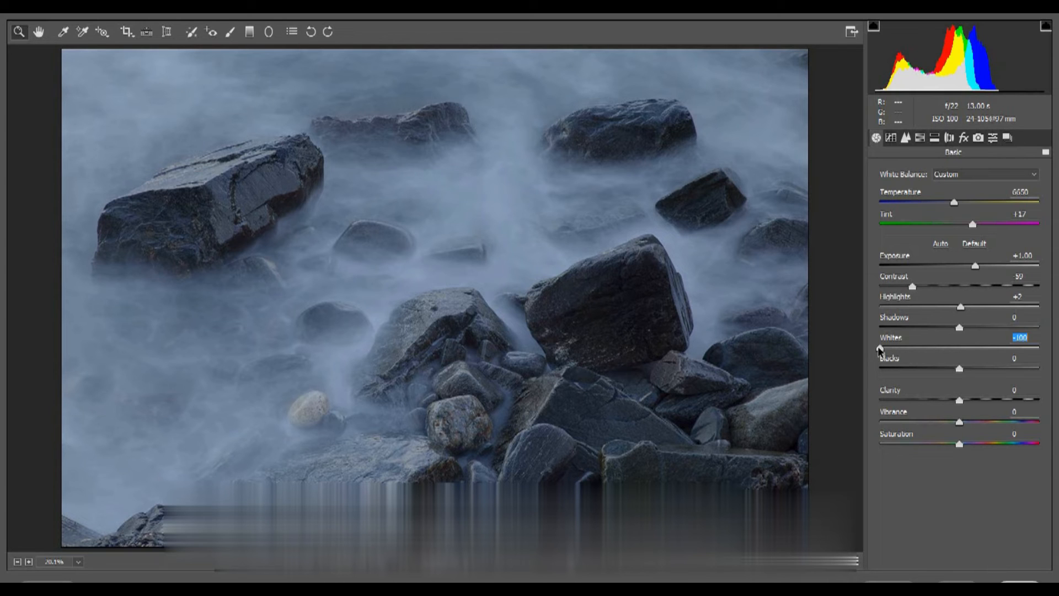
left_click_drag(880, 349, 995, 356)
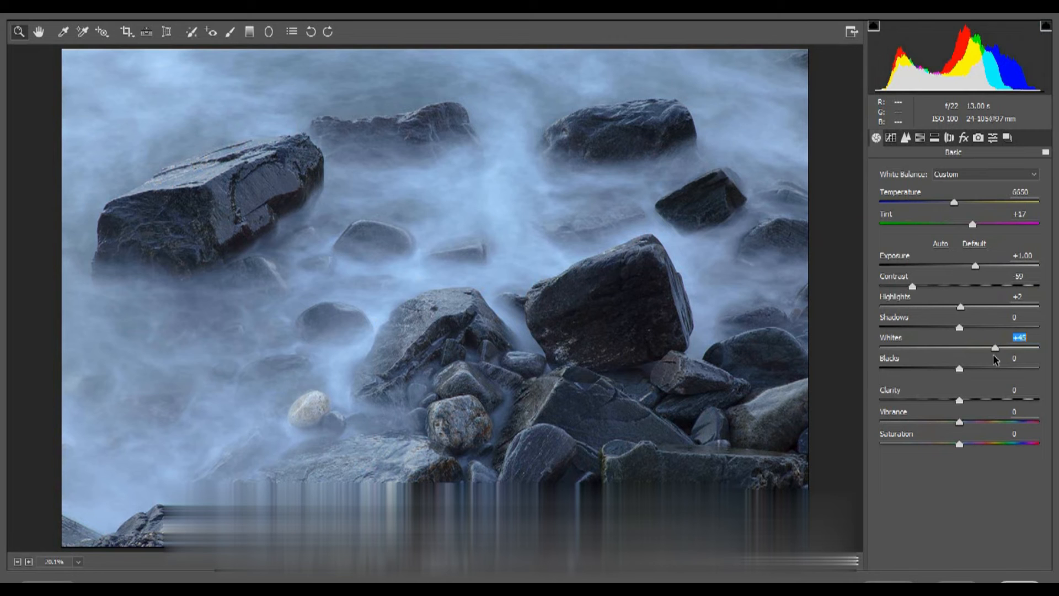
key("Tab")
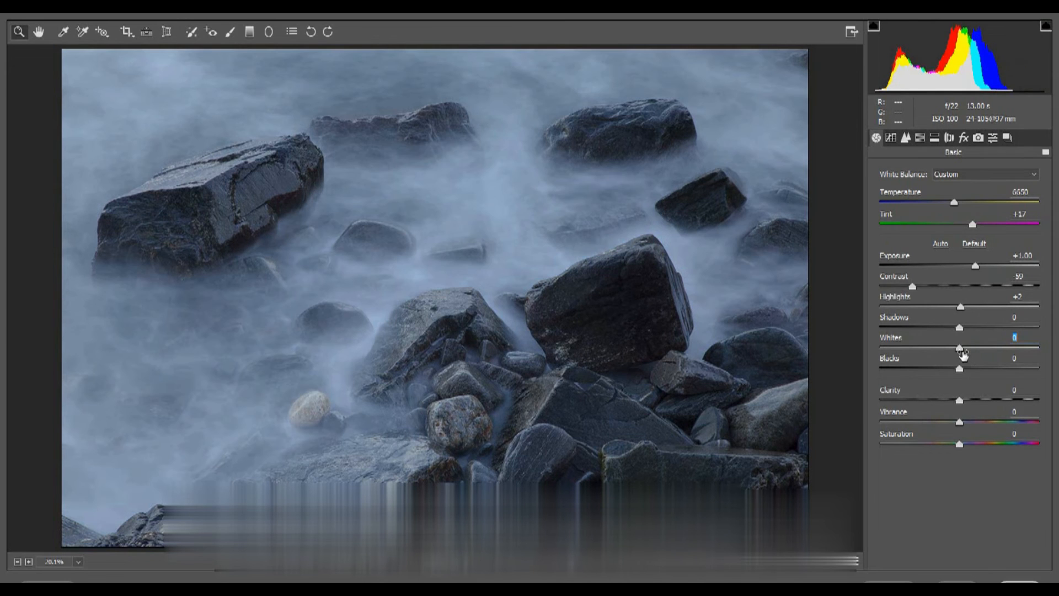
- Raise the highlights to +98 and, after trying darker settings, set the blacks to +74
left_click(961, 308)
left_click_drag(962, 310, 1038, 319)
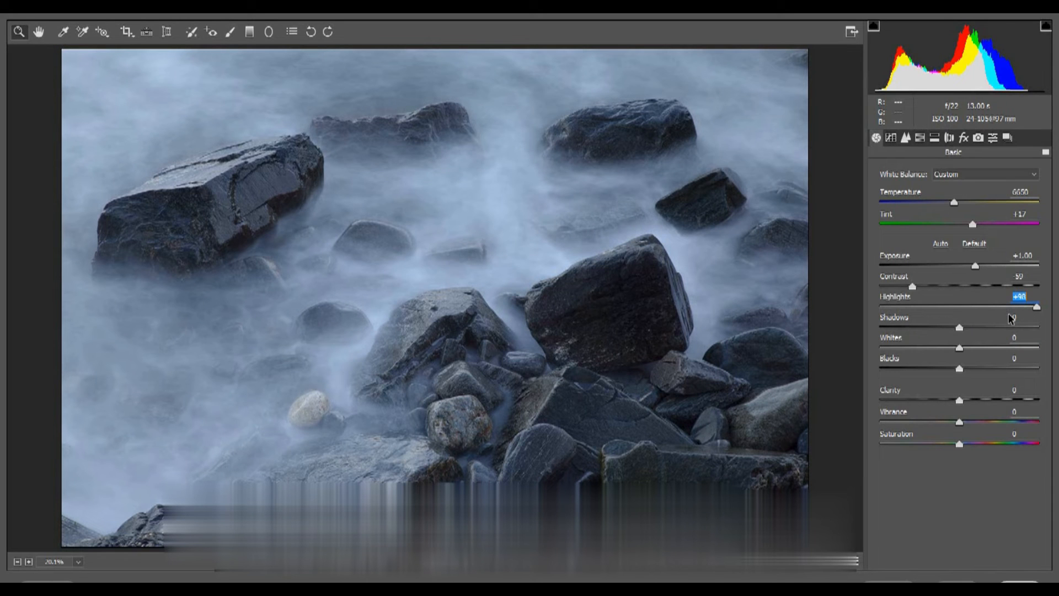
left_click(959, 368)
left_click_drag(960, 369, 918, 371)
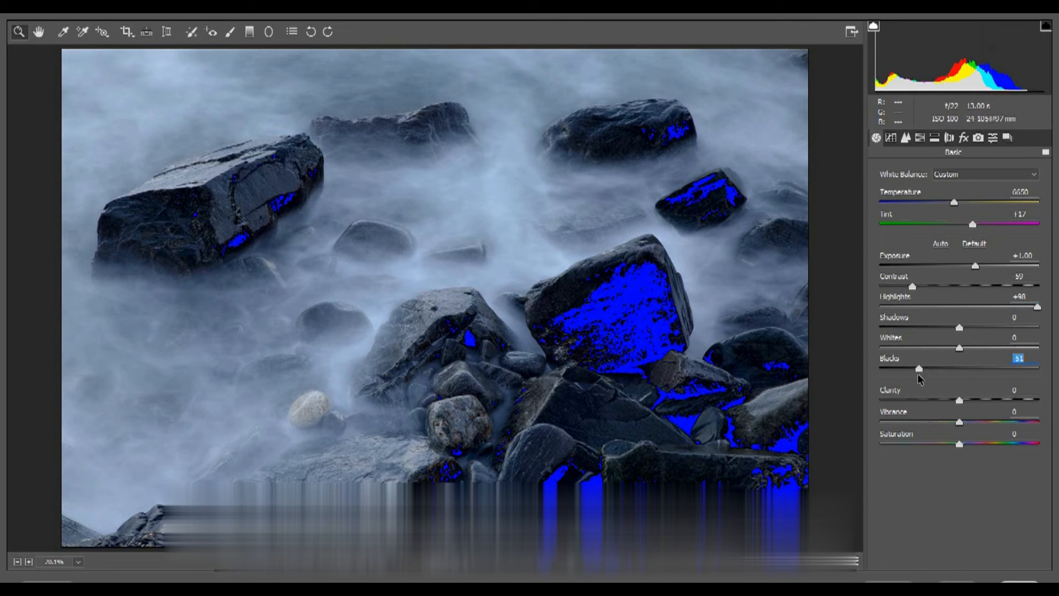
left_click_drag(918, 373, 902, 370)
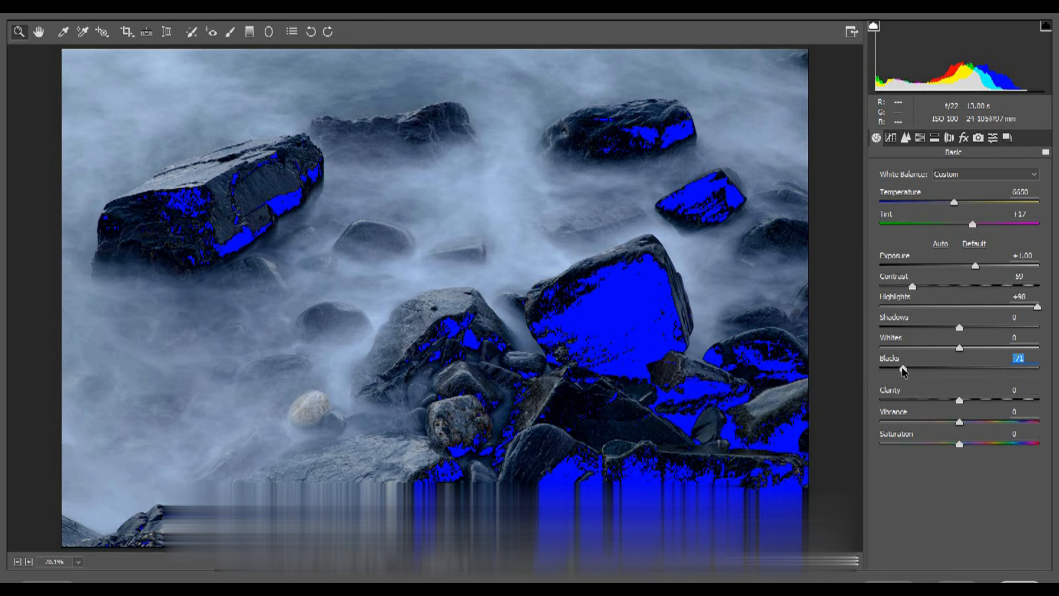
left_click_drag(904, 371, 1017, 368)
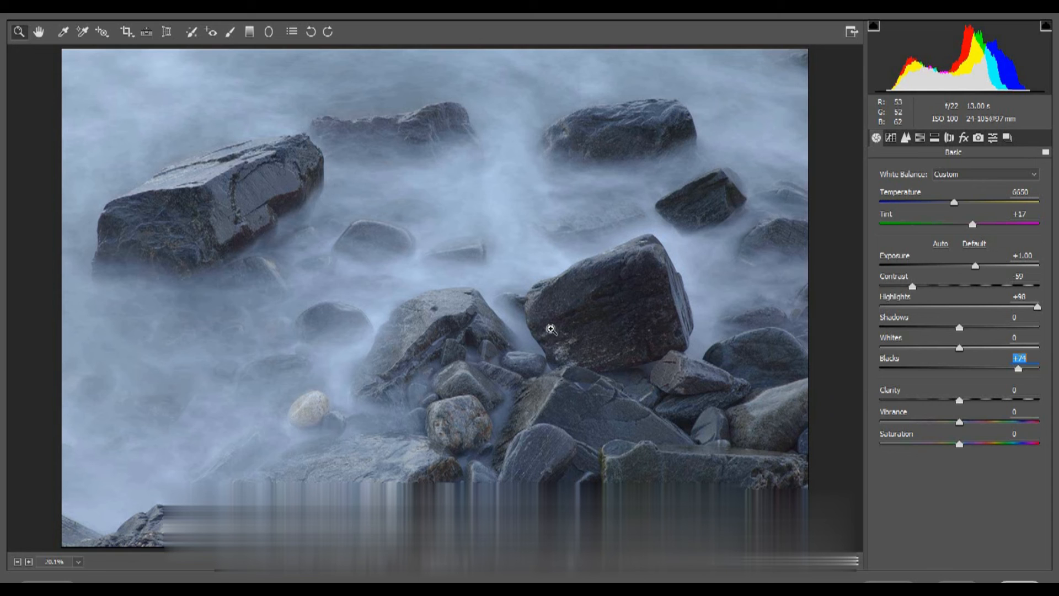
- Compare the photo before and after the adjustments by switching the preview off and on twice
key("p")
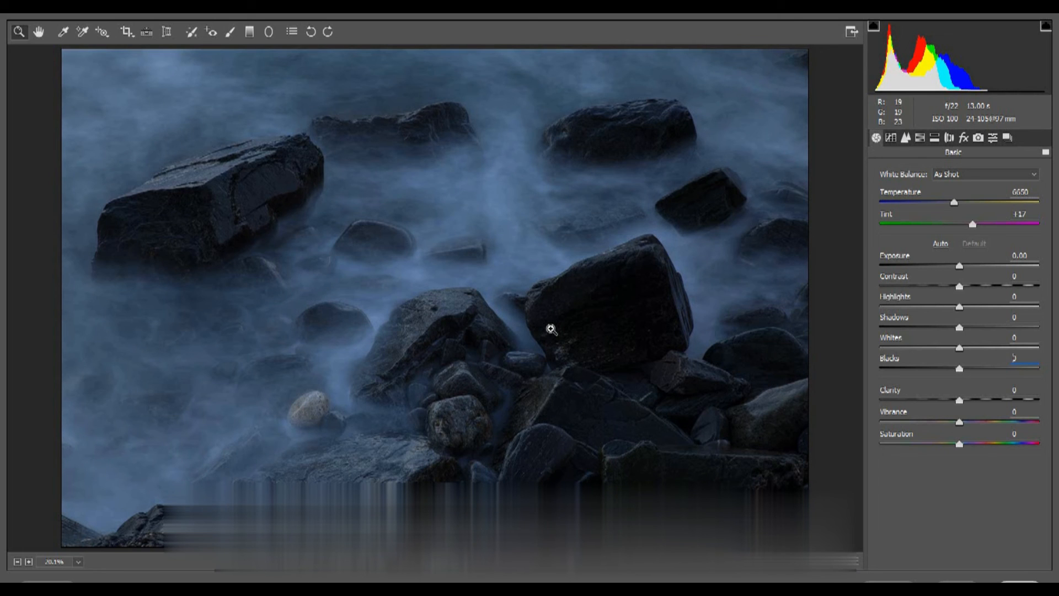
key("p")
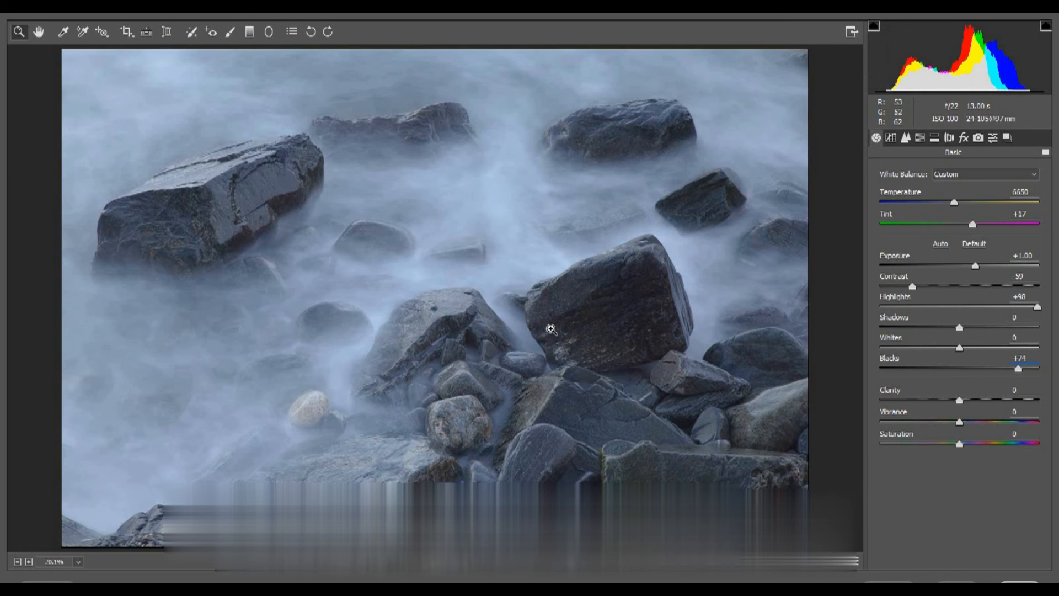
key("p")
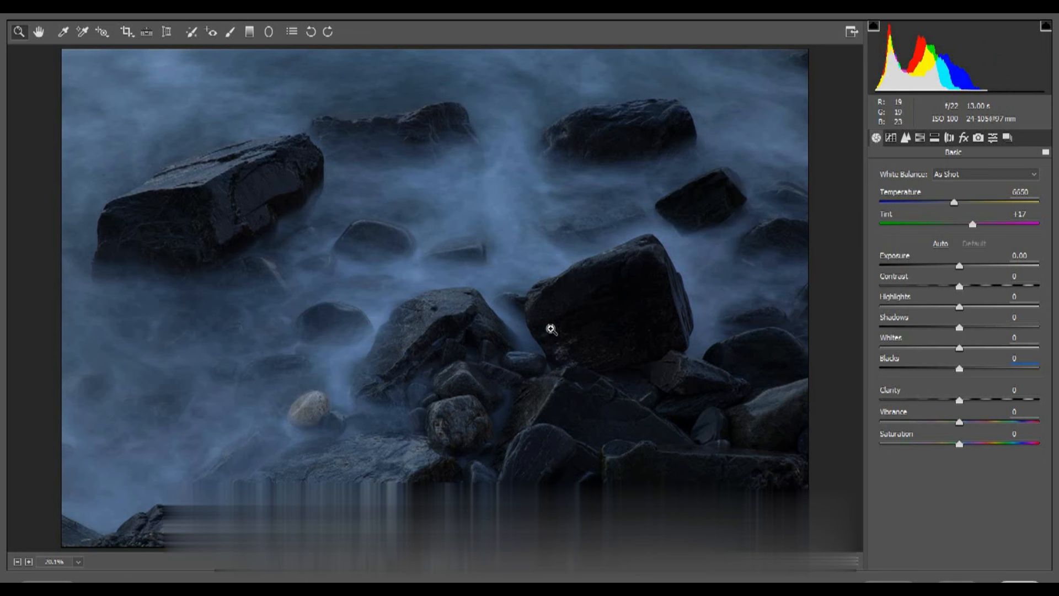
key("p")
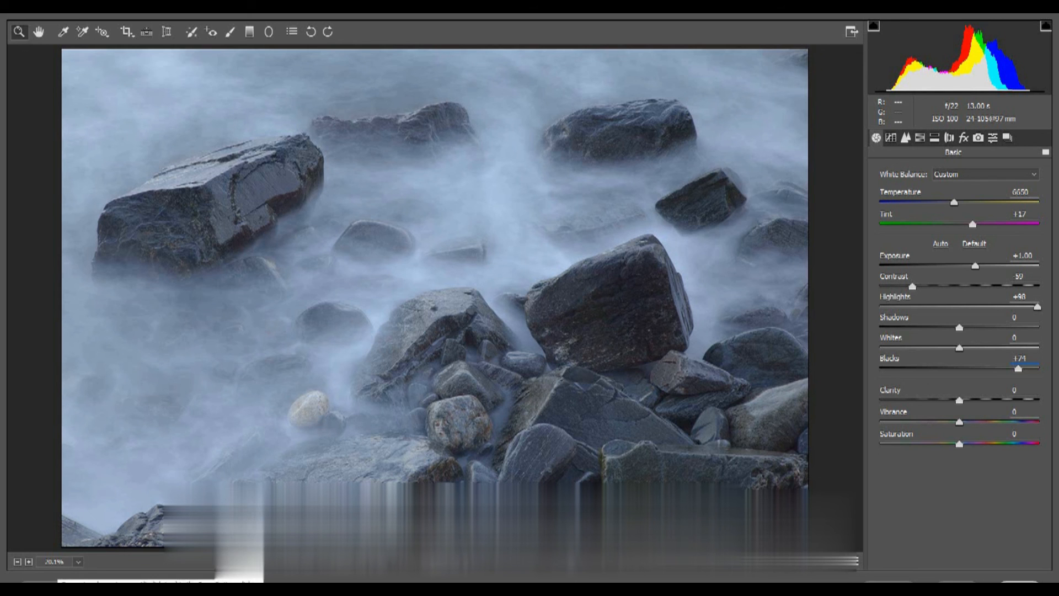
- Examine the save options for file naming and the available file extensions, and close them without saving
left_click(51, 586)
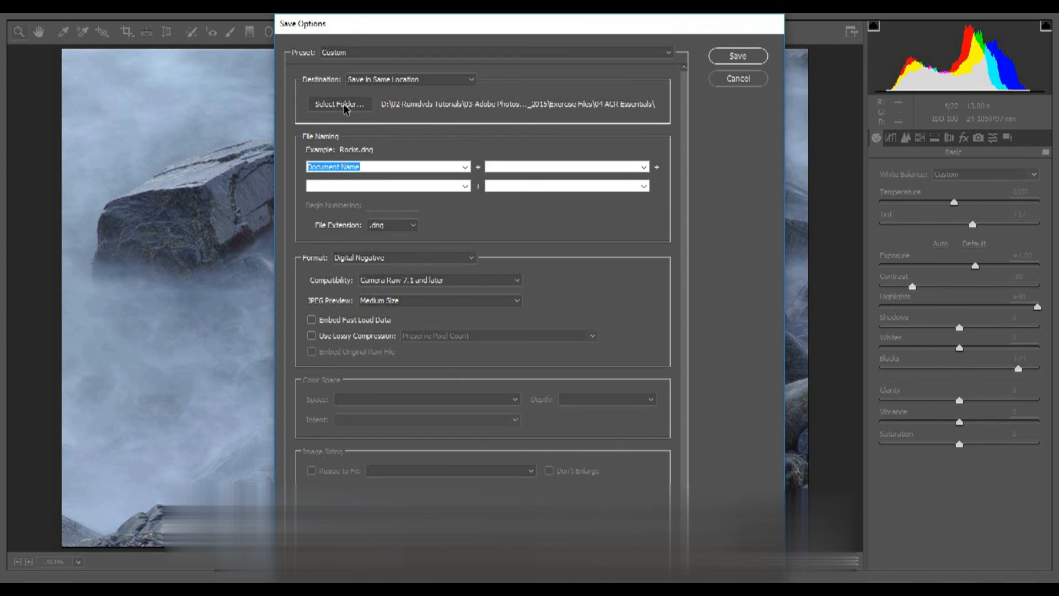
double_click(356, 166)
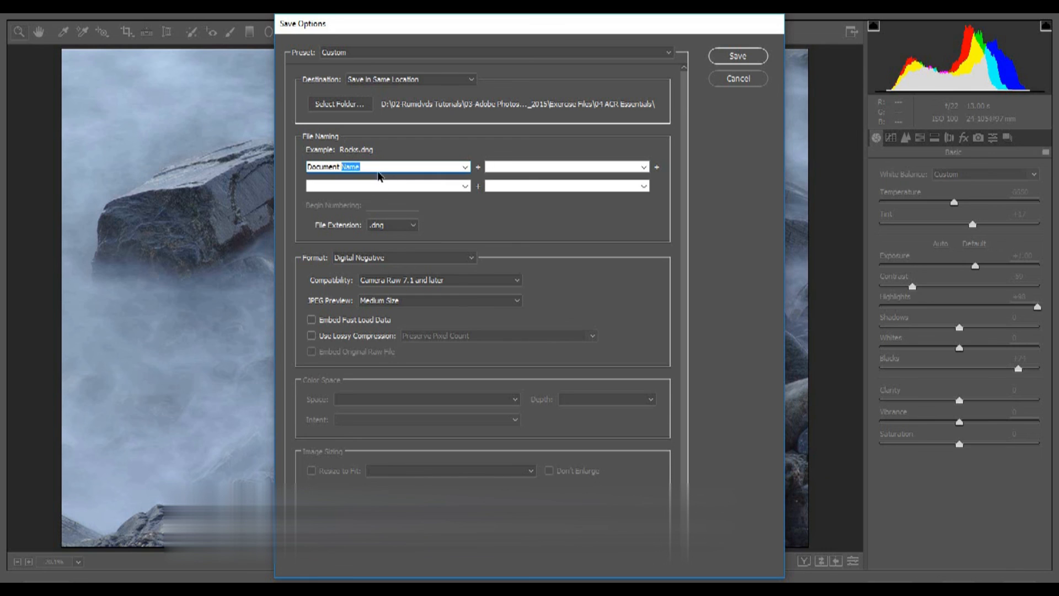
left_click(414, 227)
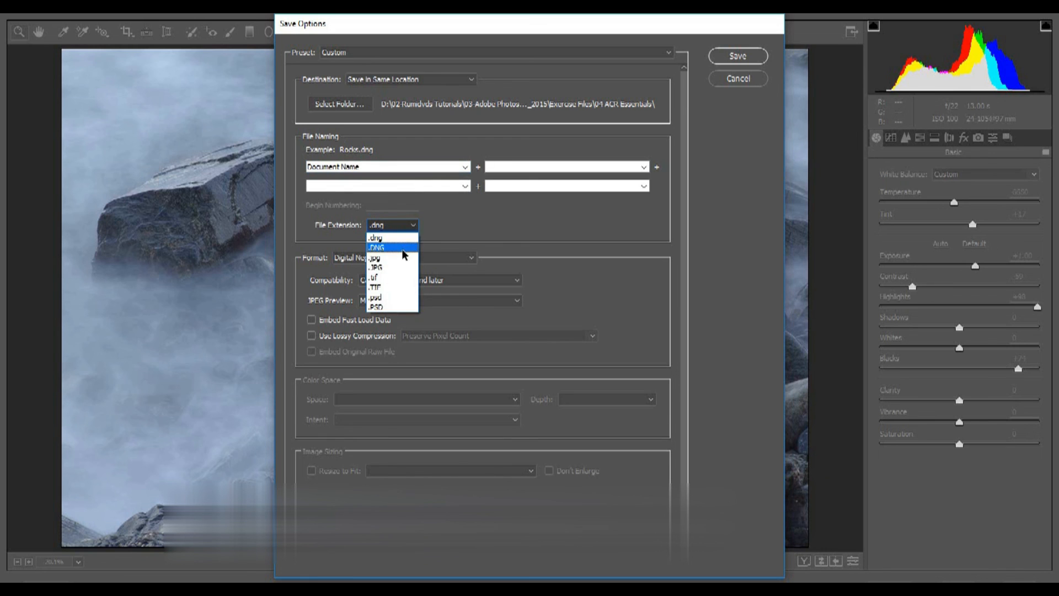
left_click(461, 226)
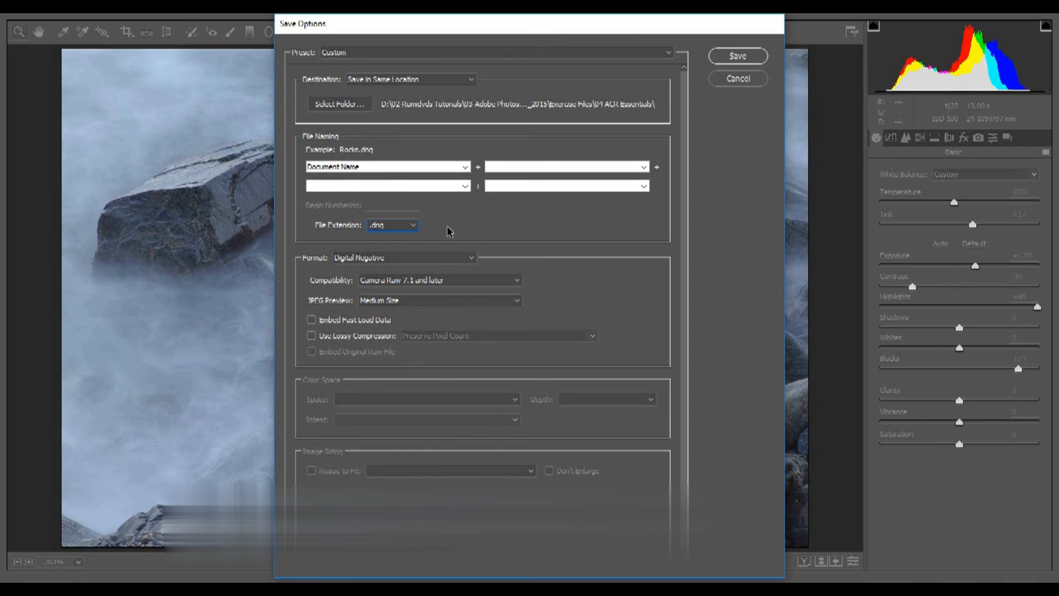
left_click(414, 226)
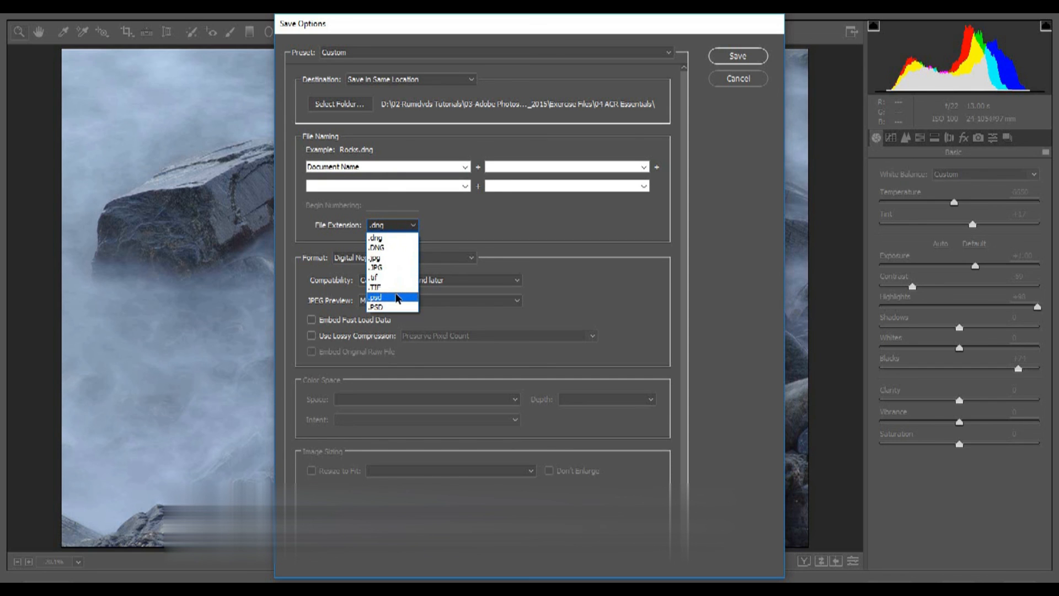
left_click(484, 230)
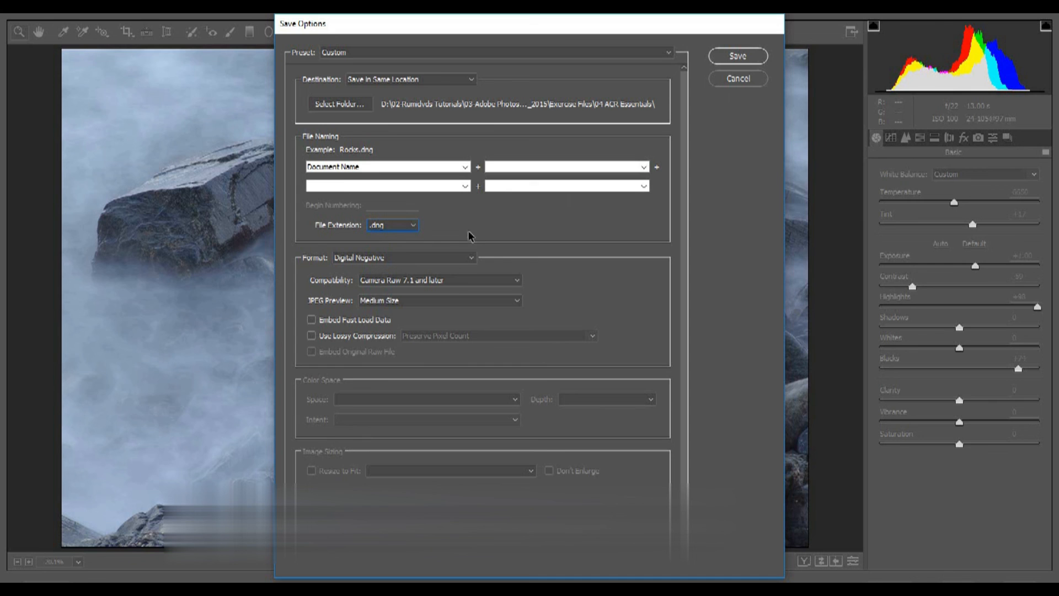
left_click(739, 80)
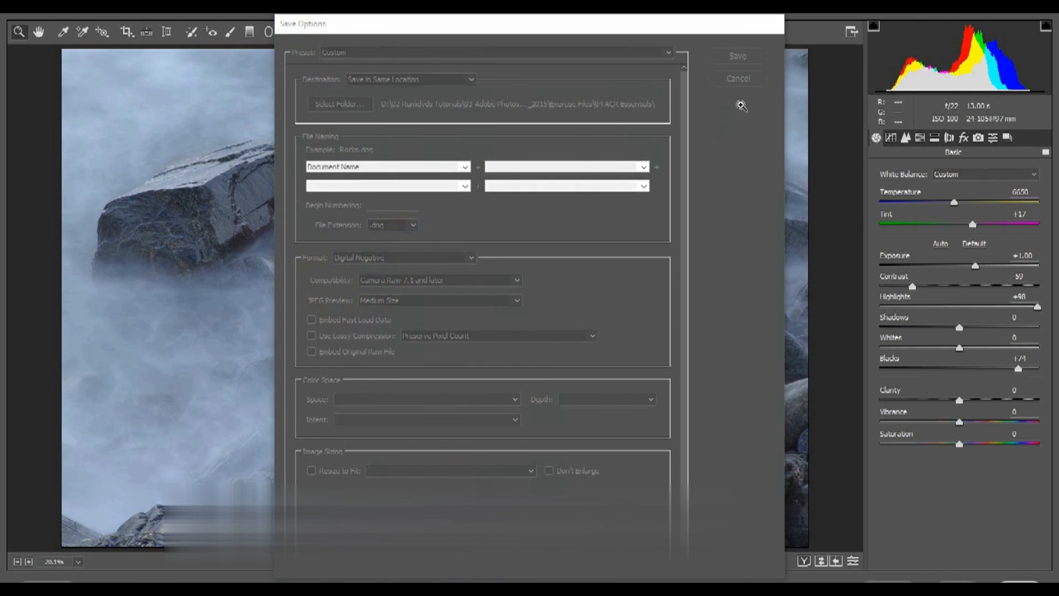